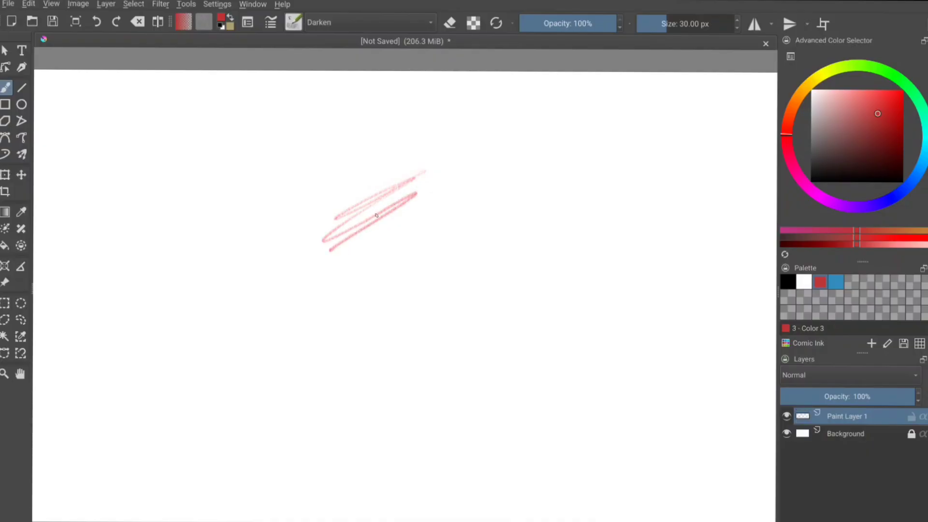
Undo the test scribble and sketch the face oval with crossed guide lines, two small eyes and a long nose in red
key(ctrl+z)
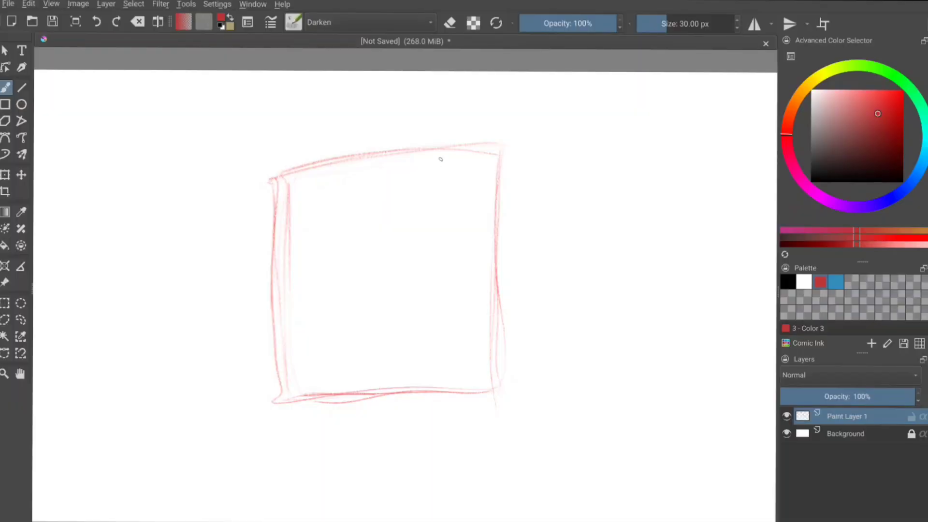
mouse_move(466, 172)
mouse_down()
mouse_move(369, 159)
mouse_move(301, 216)
mouse_up()
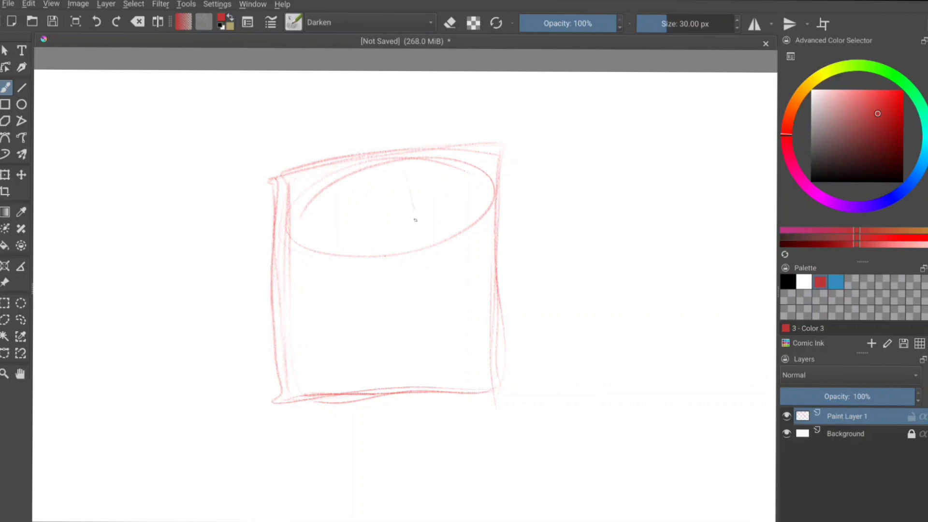
mouse_move(491, 193)
mouse_down()
mouse_move(320, 207)
mouse_move(454, 198)
mouse_up()
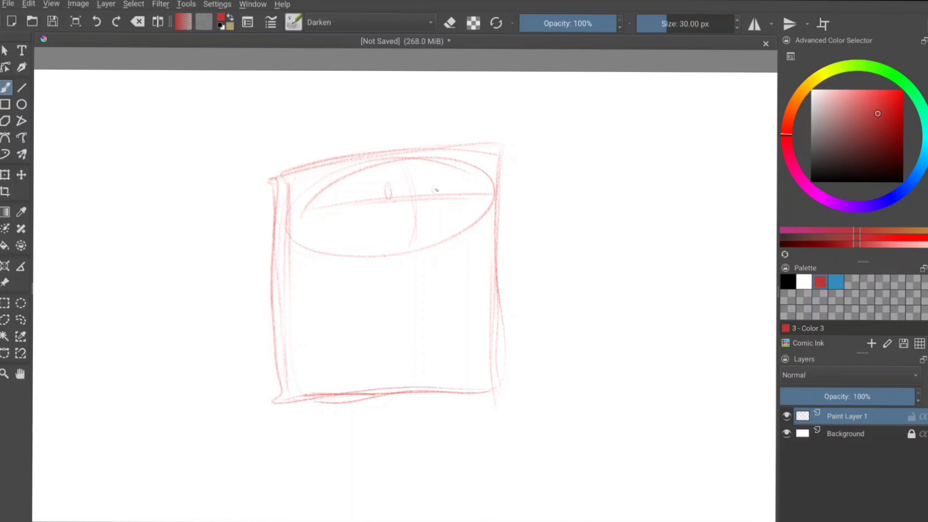
mouse_move(436, 186)
mouse_down()
mouse_move(435, 196)
mouse_move(385, 192)
mouse_up()
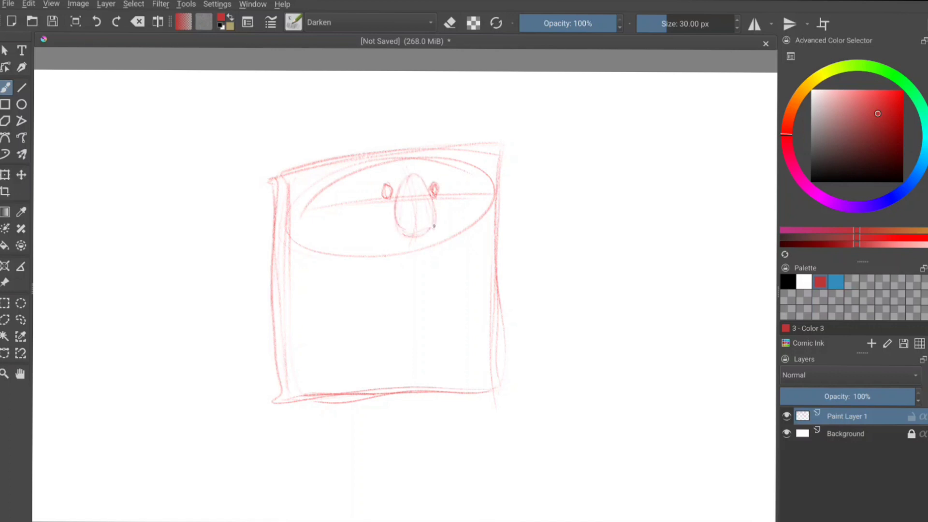
drag(434, 226, 401, 231)
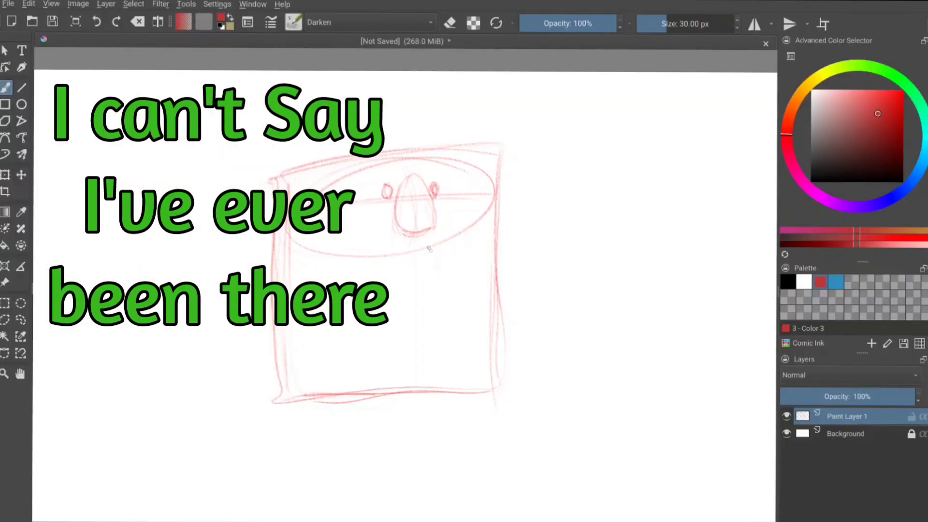
Sketch the scarf band wrapping across the body below the face, starting the sides of its front knot under the nose
drag(285, 234, 510, 213)
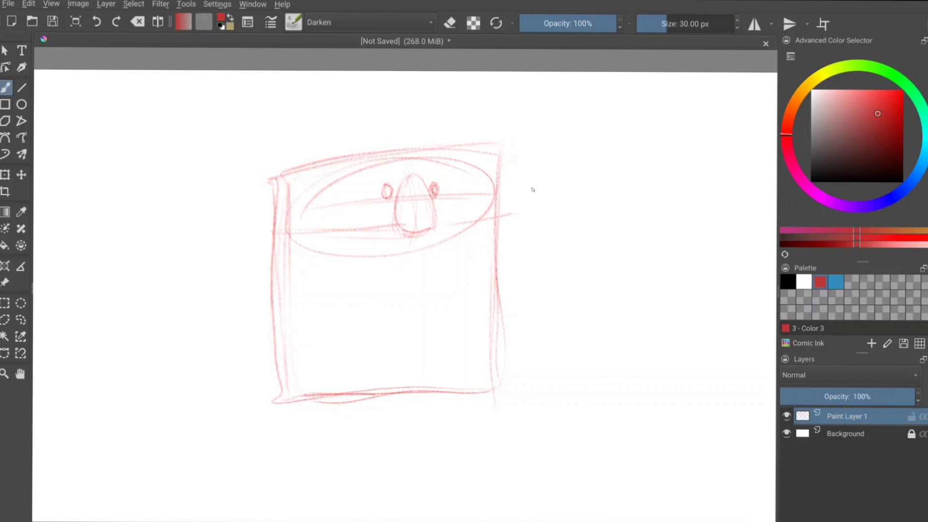
mouse_move(384, 230)
mouse_down()
mouse_move(382, 274)
mouse_move(438, 270)
mouse_up()
drag(443, 231, 445, 269)
mouse_move(369, 276)
mouse_down()
mouse_move(296, 264)
mouse_move(273, 255)
mouse_up()
drag(269, 235, 272, 256)
drag(265, 237, 387, 226)
drag(382, 228, 382, 244)
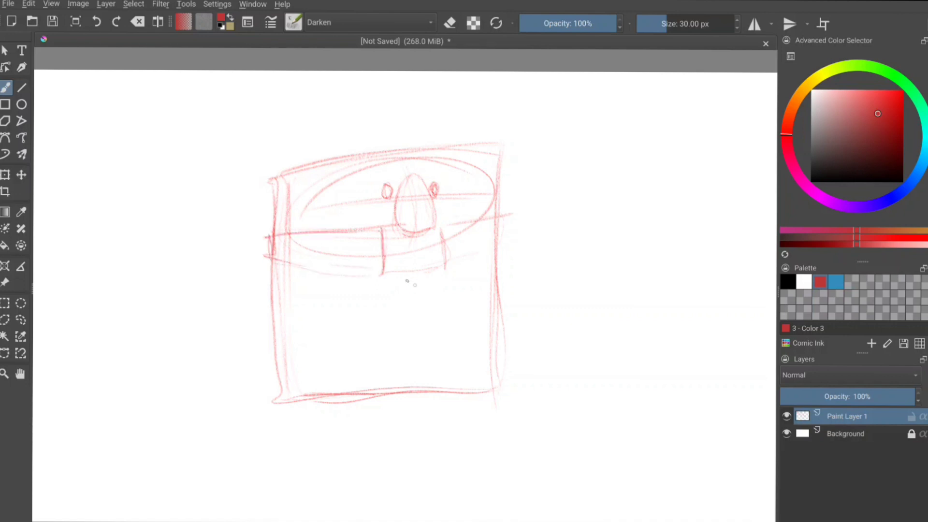
Close the scarf's front knot and extend the band around the far side of the body
drag(384, 276, 446, 252)
drag(385, 227, 387, 279)
drag(442, 227, 498, 218)
drag(504, 216, 505, 251)
drag(439, 269, 500, 251)
Reinforce the scarf's lower edge with a black stroke, and darken its band and knot sides in red
ctrl+click(404, 245)
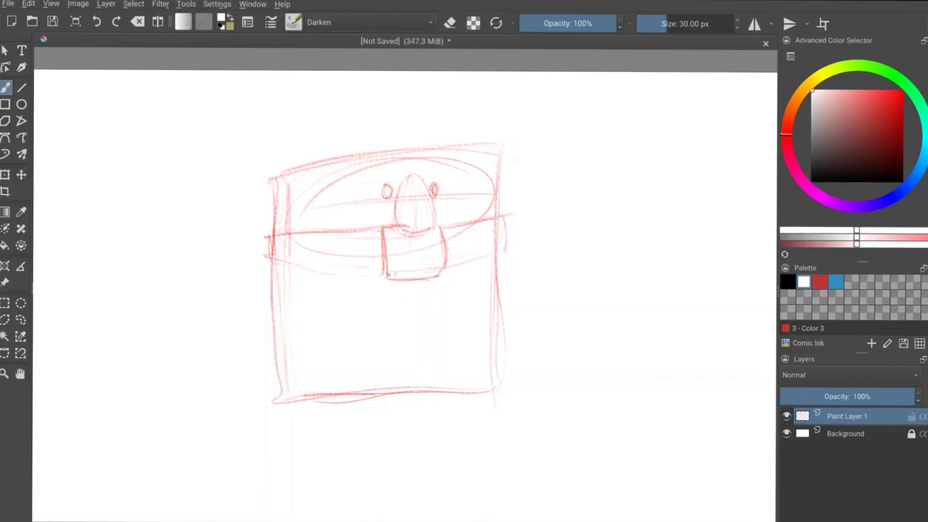
click(789, 282)
drag(282, 269, 376, 283)
click(821, 281)
drag(282, 262, 438, 276)
drag(380, 228, 398, 276)
drag(442, 228, 448, 279)
drag(451, 268, 505, 255)
mouse_move(379, 227)
mouse_down()
mouse_move(410, 222)
mouse_move(385, 278)
mouse_up()
Sketch two scarf tails hanging from the knot, a wide long one in front and a narrower shorter one beside it
mouse_move(444, 220)
mouse_down()
mouse_move(448, 281)
mouse_move(403, 286)
mouse_move(387, 416)
mouse_move(437, 404)
mouse_up()
drag(427, 278, 435, 412)
drag(419, 409, 388, 414)
drag(383, 346, 404, 412)
drag(443, 282, 451, 373)
drag(433, 376, 453, 366)
mouse_move(440, 276)
mouse_down()
mouse_move(452, 366)
mouse_move(435, 409)
mouse_move(390, 410)
mouse_up()
drag(393, 386, 387, 278)
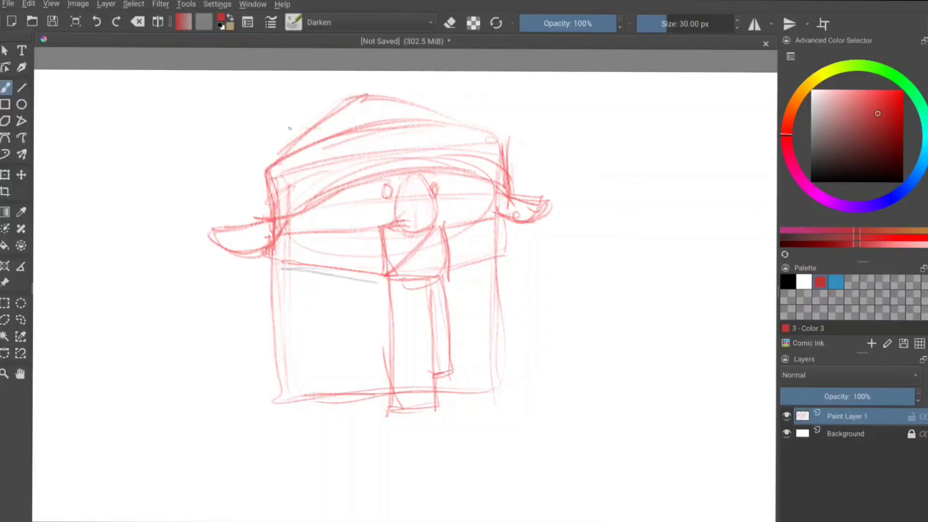
Sketch the hat's folded tail falling behind the head, ending in a round pompom beside the coat
drag(316, 124, 258, 141)
drag(245, 143, 247, 206)
mouse_move(252, 266)
mouse_down()
mouse_move(259, 332)
mouse_move(239, 349)
mouse_move(261, 322)
mouse_move(233, 361)
mouse_up()
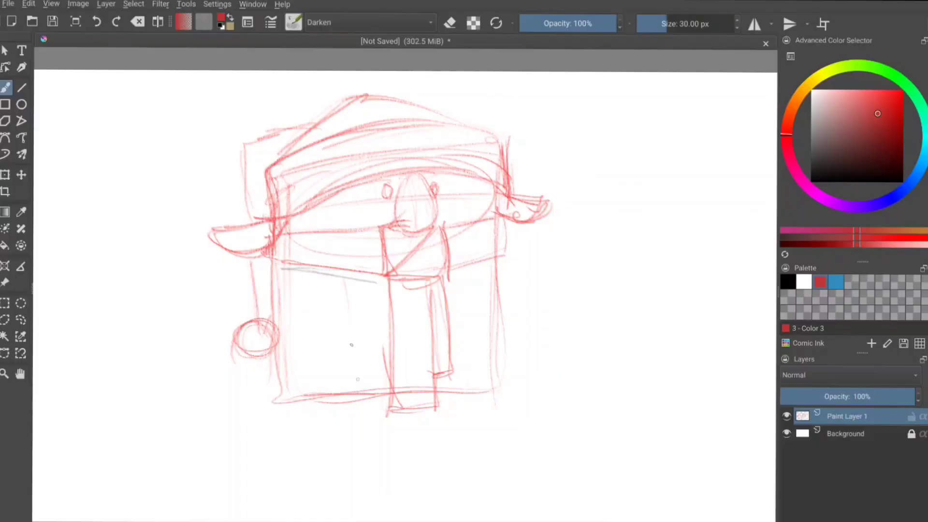
Sketch the coat's front opening with two round buttons beside the hanging scarf
drag(345, 274, 355, 394)
drag(368, 296, 370, 297)
mouse_move(370, 342)
mouse_down()
mouse_move(364, 358)
mouse_move(369, 343)
mouse_up()
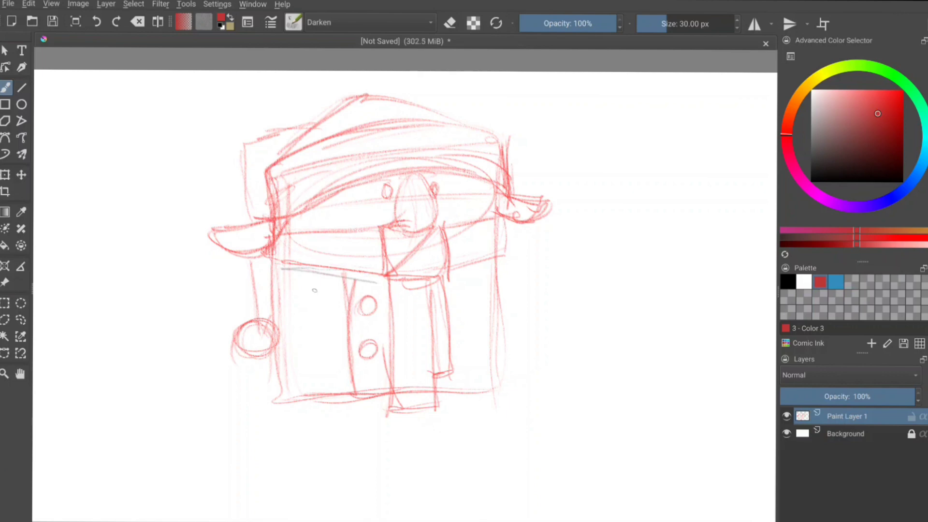
Sketch both coat sleeves down the sides of the body, each ending in a boxy cuff at the hem
mouse_move(315, 291)
mouse_down()
mouse_move(319, 361)
mouse_move(276, 359)
mouse_move(325, 396)
mouse_up()
drag(320, 362, 330, 397)
mouse_move(321, 361)
mouse_down()
mouse_move(272, 365)
mouse_move(327, 382)
mouse_up()
drag(319, 285, 318, 310)
mouse_move(501, 266)
mouse_down()
mouse_move(510, 378)
mouse_move(491, 387)
mouse_up()
drag(485, 349, 520, 345)
drag(486, 270, 494, 373)
mouse_move(487, 286)
mouse_down()
mouse_move(490, 368)
mouse_move(440, 390)
mouse_up()
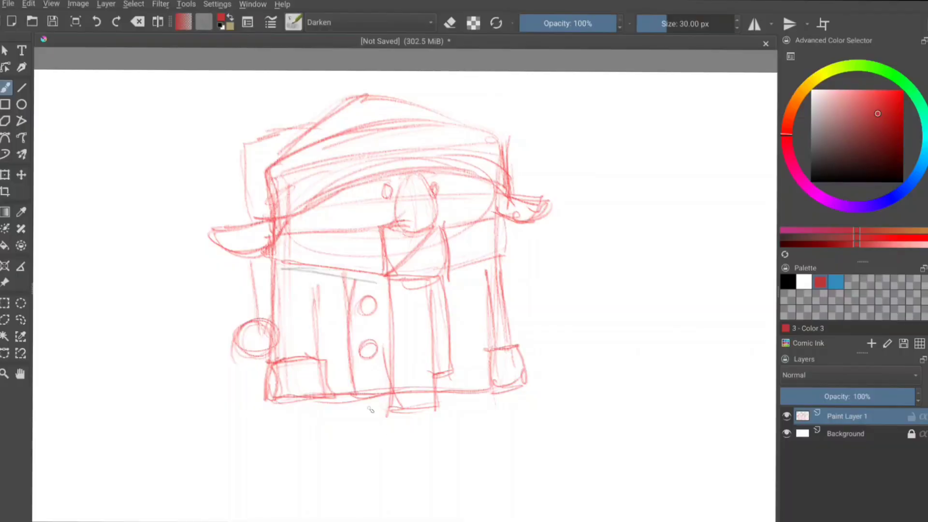
Sketch two thin legs below the coat hem and outline a pointed shoe under each
mouse_move(334, 411)
mouse_down()
mouse_move(335, 478)
mouse_move(363, 479)
mouse_move(345, 400)
mouse_up()
mouse_move(472, 391)
mouse_down()
mouse_move(479, 460)
mouse_move(447, 394)
mouse_move(470, 482)
mouse_up()
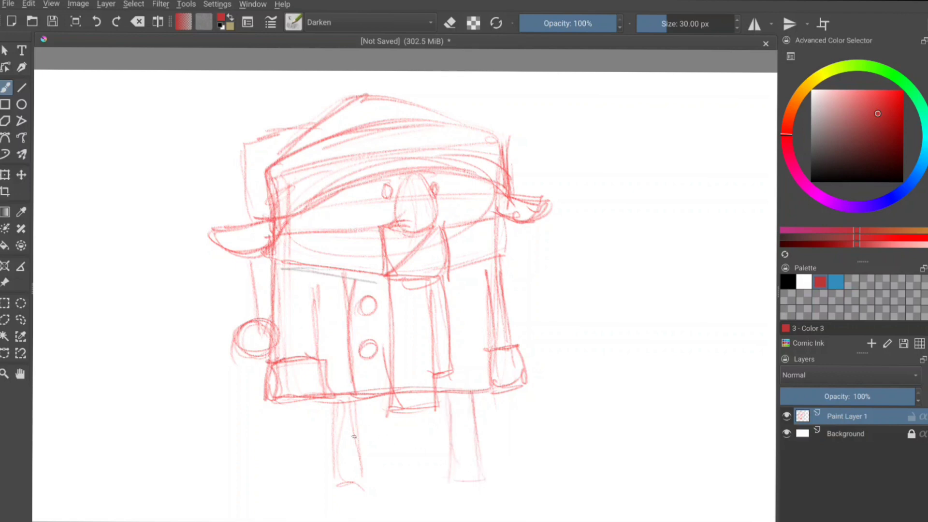
scroll(354, 437, down, 2)
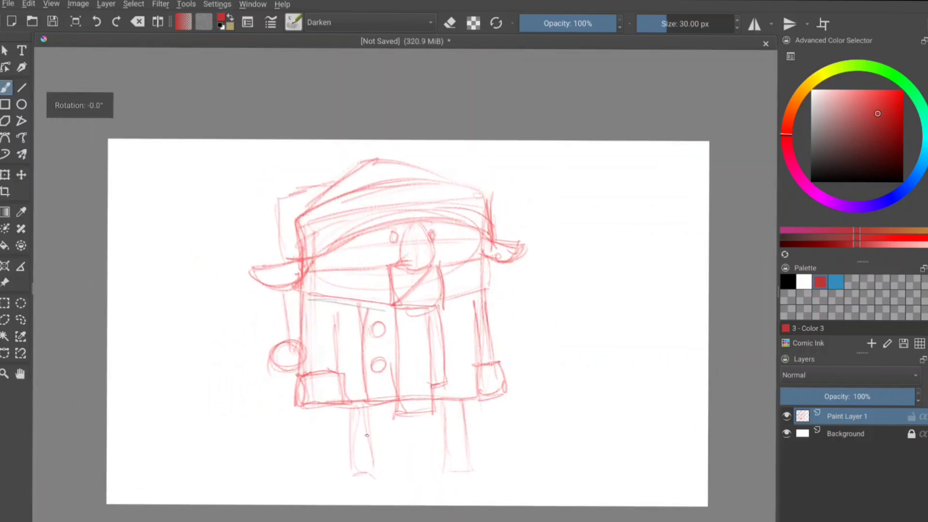
scroll(395, 340, up, 1)
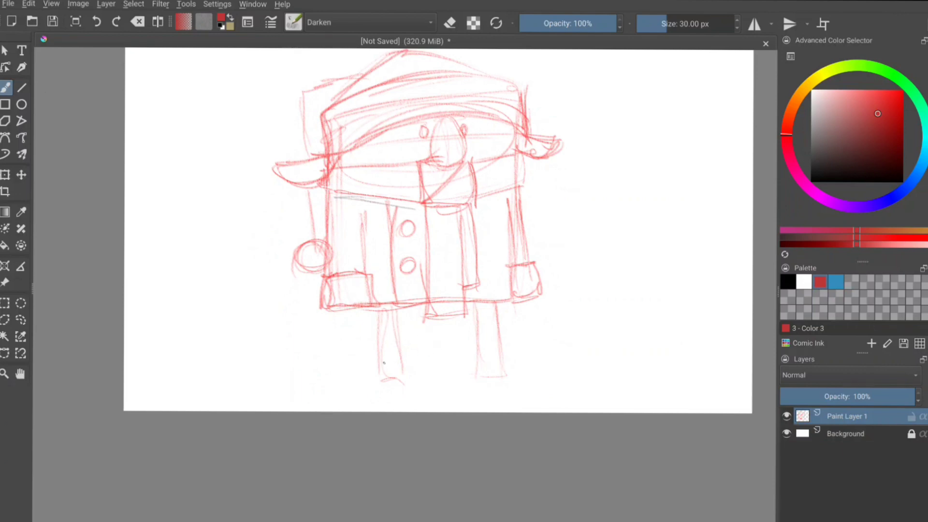
mouse_move(378, 373)
mouse_down()
mouse_move(357, 400)
mouse_move(428, 401)
mouse_up()
mouse_move(481, 360)
mouse_down()
mouse_move(467, 400)
mouse_move(536, 400)
mouse_up()
drag(498, 345, 531, 399)
Sketch a folded sock cuff around each ankle and add tongue and lace details to both shoes
mouse_move(365, 349)
mouse_down()
mouse_move(404, 342)
mouse_move(379, 348)
mouse_move(410, 346)
mouse_move(413, 370)
mouse_up()
mouse_move(412, 362)
mouse_down()
mouse_move(381, 367)
mouse_move(407, 362)
mouse_up()
drag(370, 349, 373, 372)
drag(365, 350, 412, 343)
drag(509, 365, 474, 368)
mouse_move(477, 369)
mouse_down()
mouse_move(474, 354)
mouse_move(516, 354)
mouse_move(518, 370)
mouse_up()
drag(511, 366, 474, 367)
drag(434, 403, 414, 394)
mouse_move(483, 373)
mouse_down()
mouse_move(533, 401)
mouse_move(510, 399)
mouse_move(546, 396)
mouse_move(511, 378)
mouse_up()
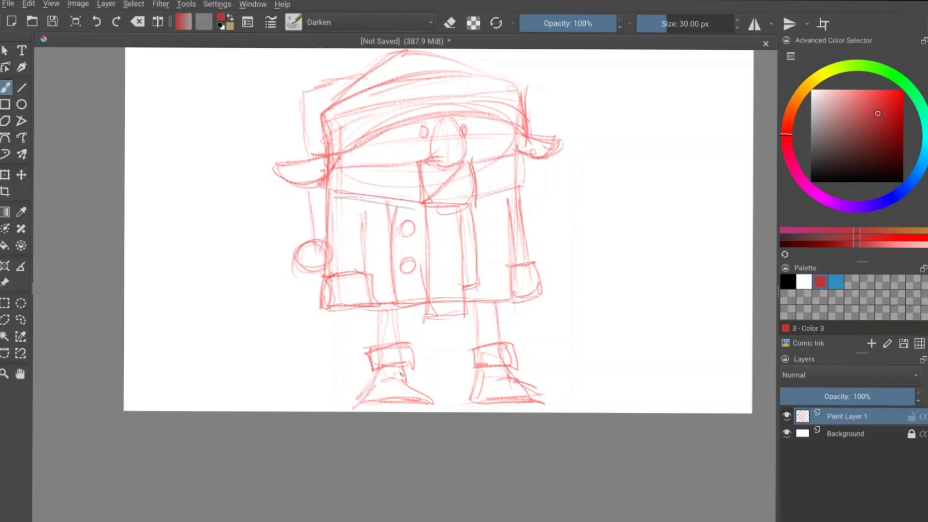
mouse_move(402, 375)
mouse_down()
mouse_move(380, 374)
mouse_move(402, 378)
mouse_up()
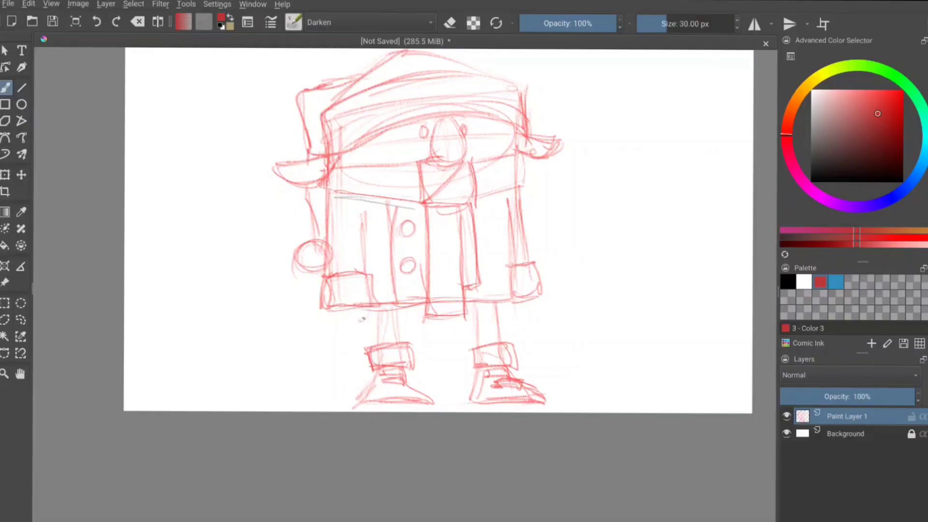
Sketch the curled hands showing below both sleeve cuffs and reinforce the coat hem
mouse_move(357, 321)
mouse_down()
mouse_move(334, 317)
mouse_move(370, 304)
mouse_up()
drag(534, 300, 502, 315)
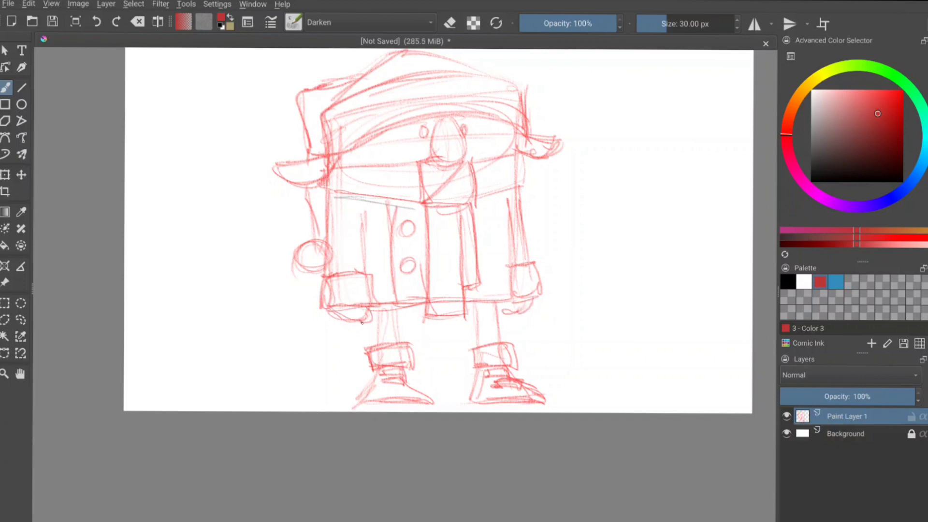
drag(366, 322, 335, 313)
drag(535, 309, 502, 312)
mouse_move(512, 298)
mouse_down()
mouse_move(530, 307)
mouse_move(504, 310)
mouse_move(520, 294)
mouse_move(467, 300)
mouse_up()
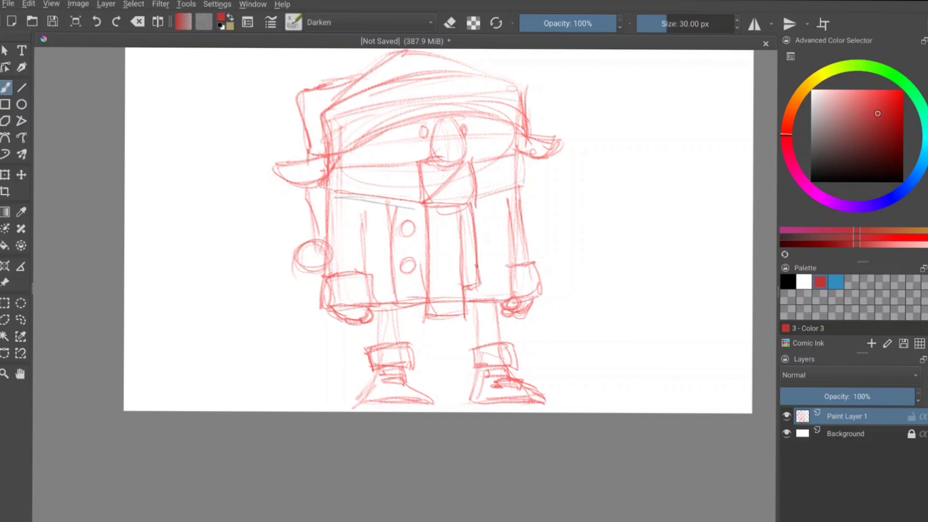
Divide the scarf's neck band and front tail into stripes with short cross lines
mouse_move(361, 168)
mouse_down()
mouse_move(362, 184)
mouse_move(388, 196)
mouse_up()
drag(411, 166, 412, 195)
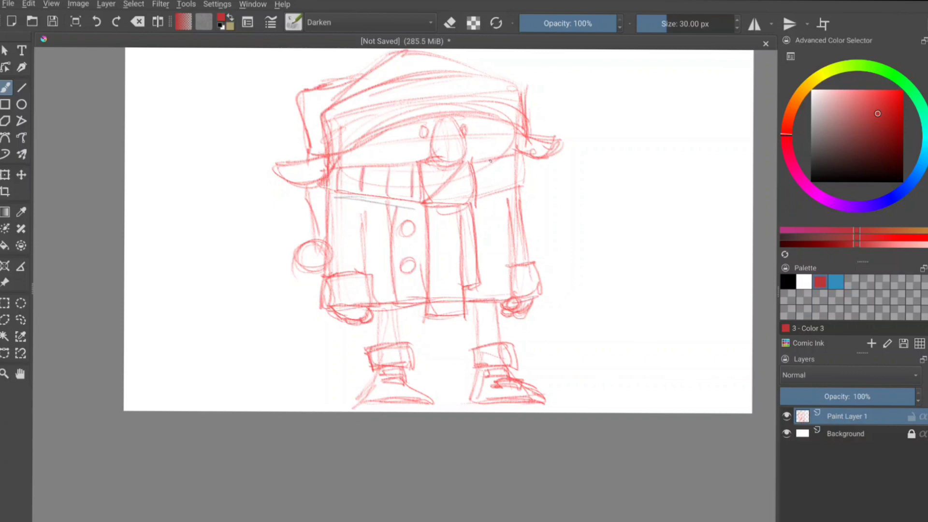
mouse_move(491, 160)
mouse_down()
mouse_move(494, 193)
mouse_move(518, 189)
mouse_up()
drag(524, 155, 521, 184)
mouse_move(428, 220)
mouse_down()
mouse_move(460, 219)
mouse_move(459, 240)
mouse_up()
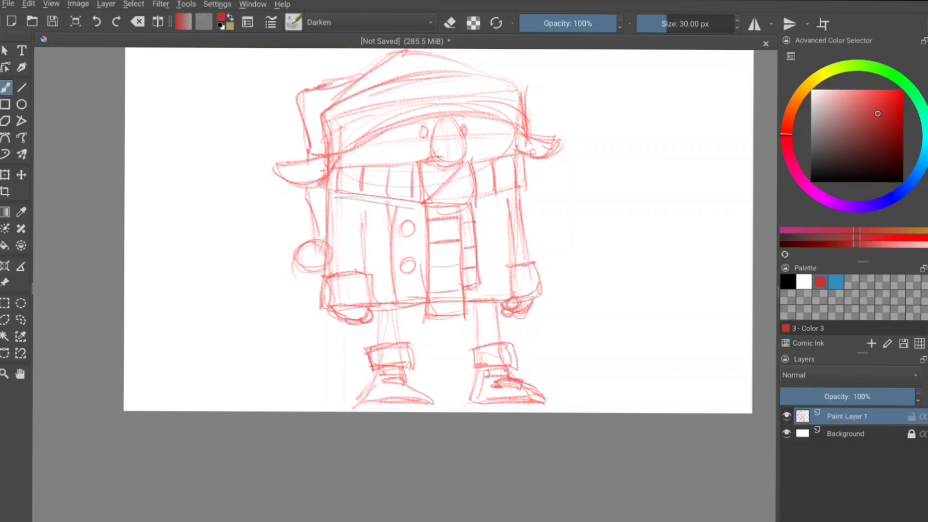
Hatch alternate stripes of the scarf's neck band with short vertical lines
drag(340, 168, 340, 191)
drag(344, 167, 349, 193)
drag(358, 169, 356, 193)
drag(394, 169, 393, 194)
drag(400, 169, 398, 196)
drag(407, 168, 405, 197)
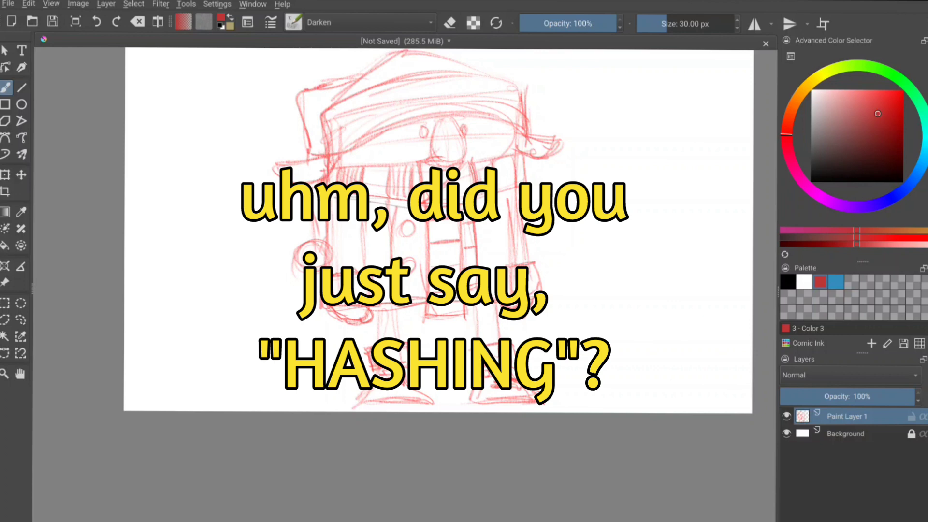
Hatch alternate stripes on the hanging scarf tails and add a fringe at the end of the longer tail
drag(428, 224, 438, 224)
mouse_move(431, 225)
mouse_down()
mouse_move(458, 227)
mouse_move(456, 235)
mouse_up()
drag(426, 237, 460, 240)
drag(433, 268, 461, 269)
drag(430, 274, 460, 282)
drag(432, 287, 460, 288)
mouse_move(433, 293)
mouse_down()
mouse_move(459, 295)
mouse_move(464, 279)
mouse_move(478, 288)
mouse_up()
drag(463, 223, 477, 244)
mouse_move(428, 309)
mouse_down()
mouse_move(440, 335)
mouse_move(447, 317)
mouse_move(461, 317)
mouse_move(456, 338)
mouse_up()
drag(465, 317, 466, 333)
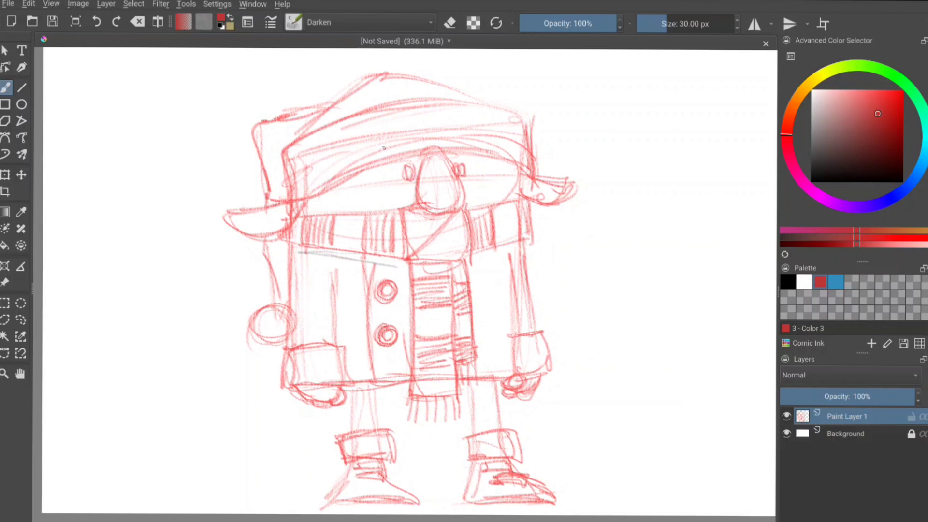
Sketch two thick rectangular eyebrows above the eyes and shade a blush patch on each cheek
mouse_move(390, 144)
mouse_down()
mouse_move(421, 153)
mouse_move(379, 144)
mouse_move(450, 137)
mouse_move(483, 158)
mouse_move(455, 149)
mouse_up()
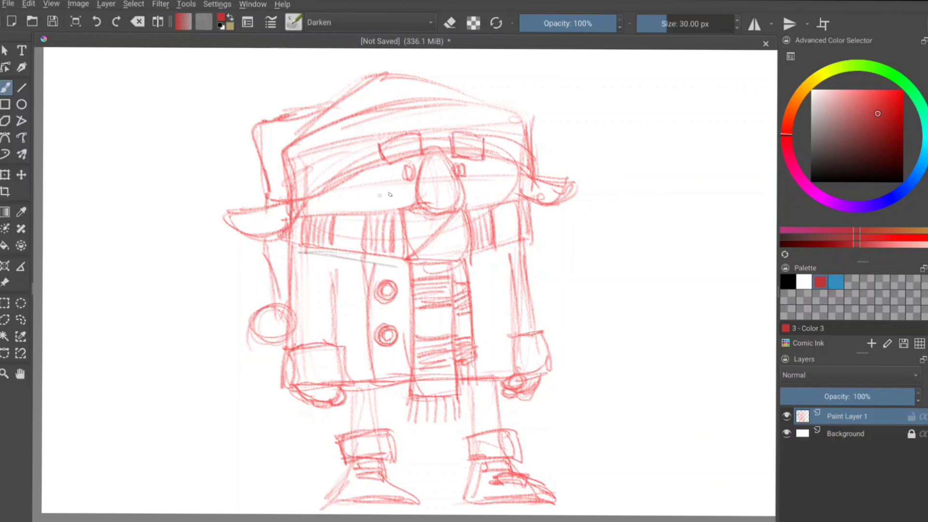
drag(376, 188, 382, 187)
drag(505, 192, 496, 180)
drag(349, 204, 396, 191)
drag(486, 191, 513, 193)
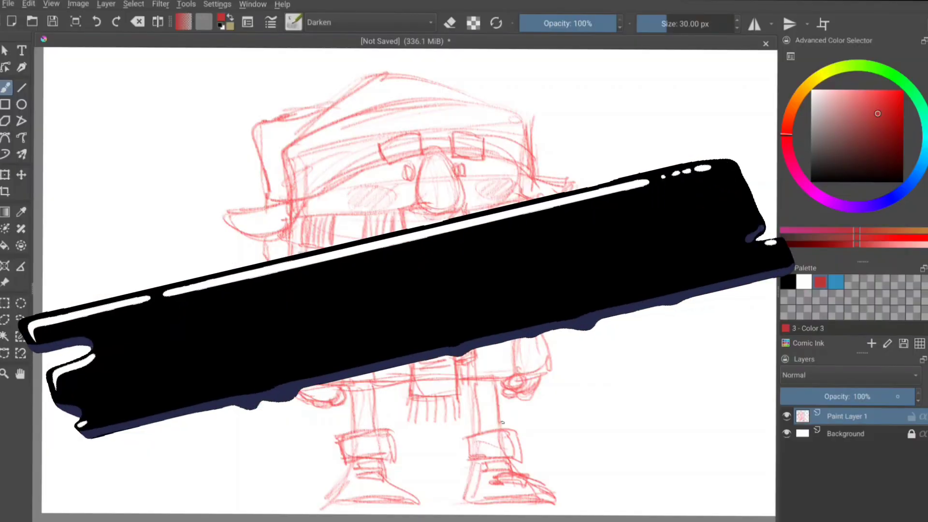
Lower the sketch layer's opacity to 56% and add a new paint layer above it
drag(903, 396, 856, 397)
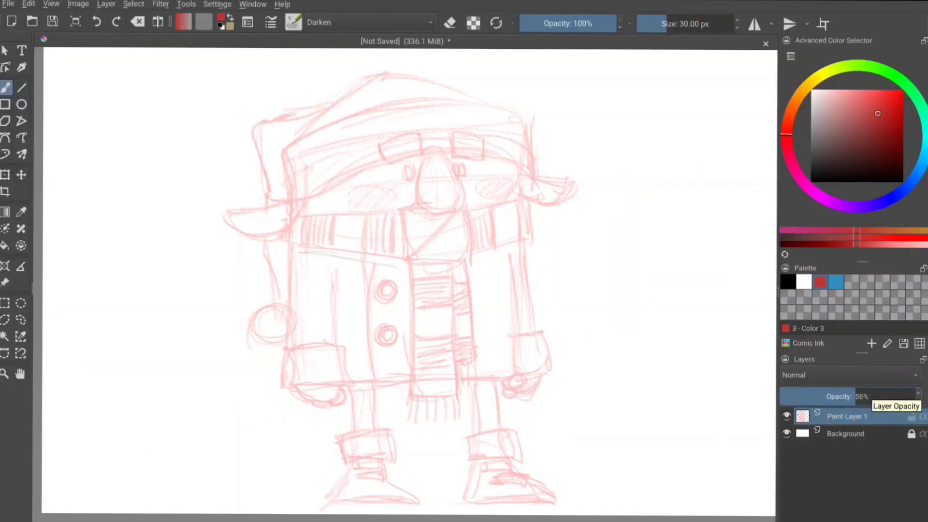
key(Insert)
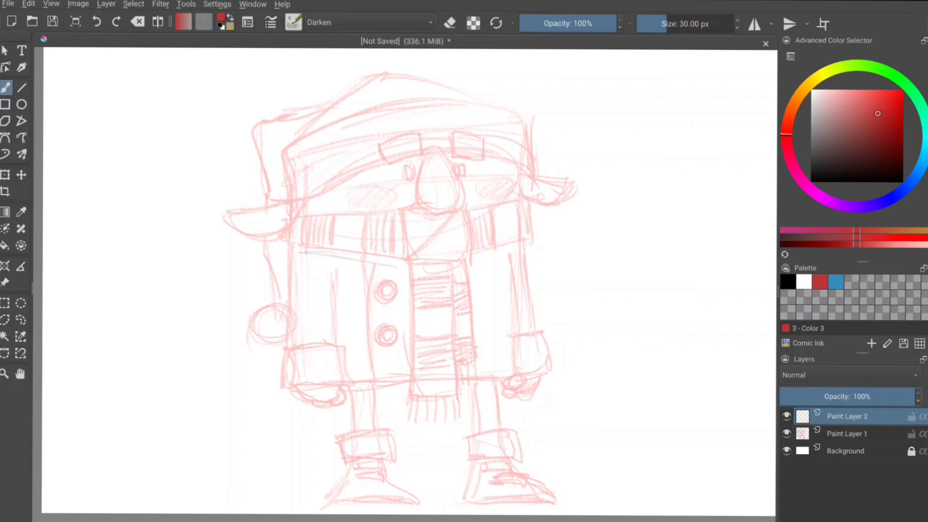
Set the paint colour to black and choose the red-handled ink brush preset from the Comics set
click(788, 282)
click(294, 22)
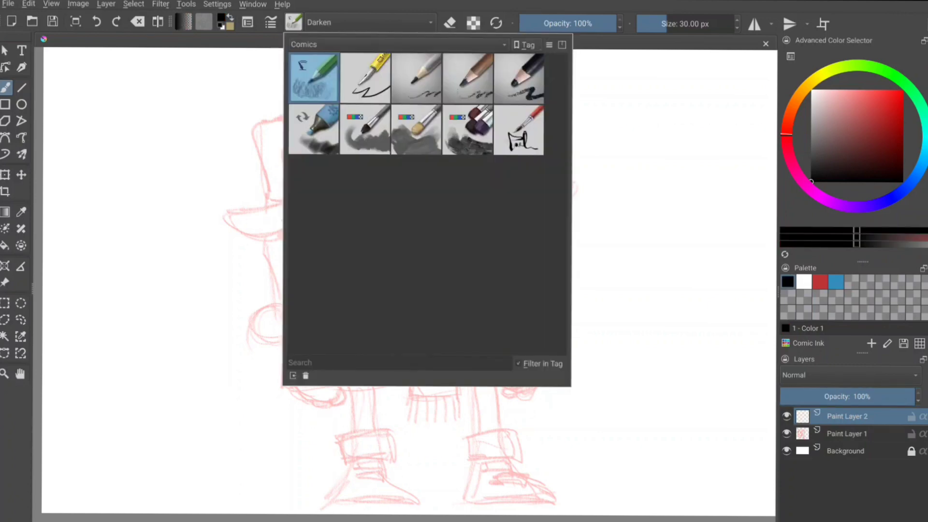
click(519, 130)
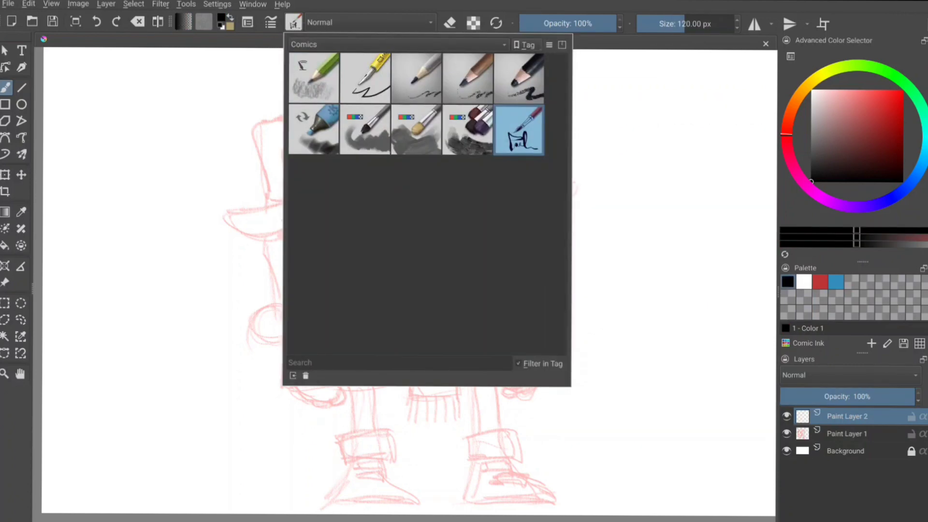
key(e)
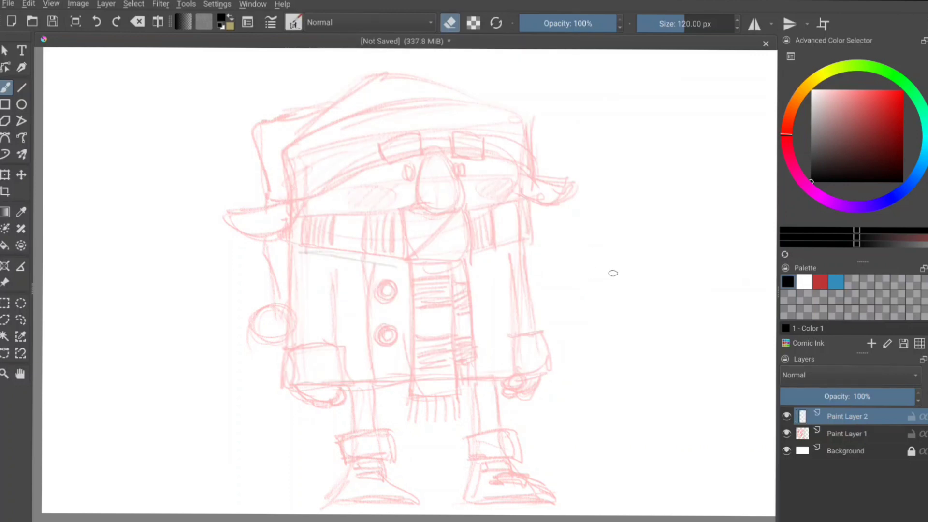
key(e)
mouse_move(607, 167)
mouse_down()
mouse_move(621, 289)
mouse_move(667, 309)
mouse_move(676, 340)
mouse_up()
key(ctrl+z)
key(ctrl+z)
Ink the long nose with a thick shadowed underside and outline both small eyes
mouse_move(452, 161)
mouse_down()
mouse_move(462, 183)
mouse_move(445, 216)
mouse_move(414, 184)
mouse_move(435, 145)
mouse_move(468, 193)
mouse_up()
drag(422, 218, 457, 223)
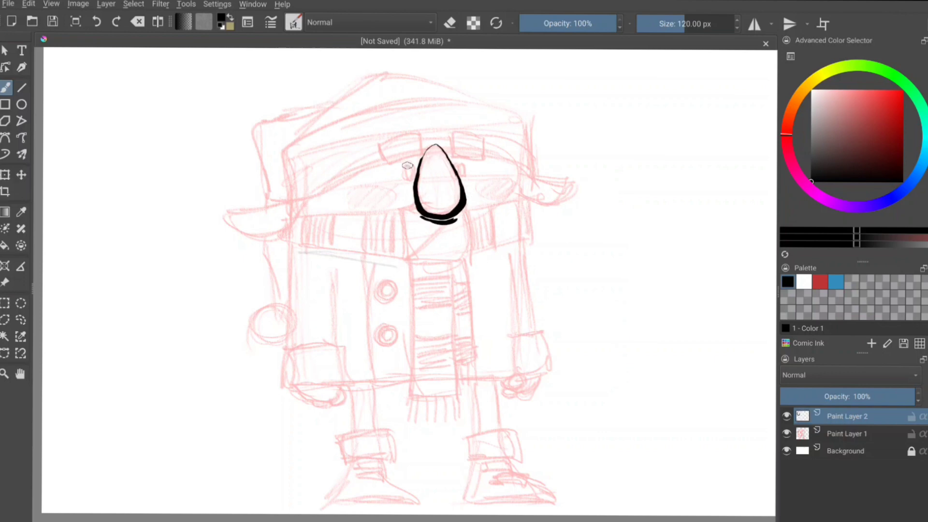
drag(409, 177, 408, 164)
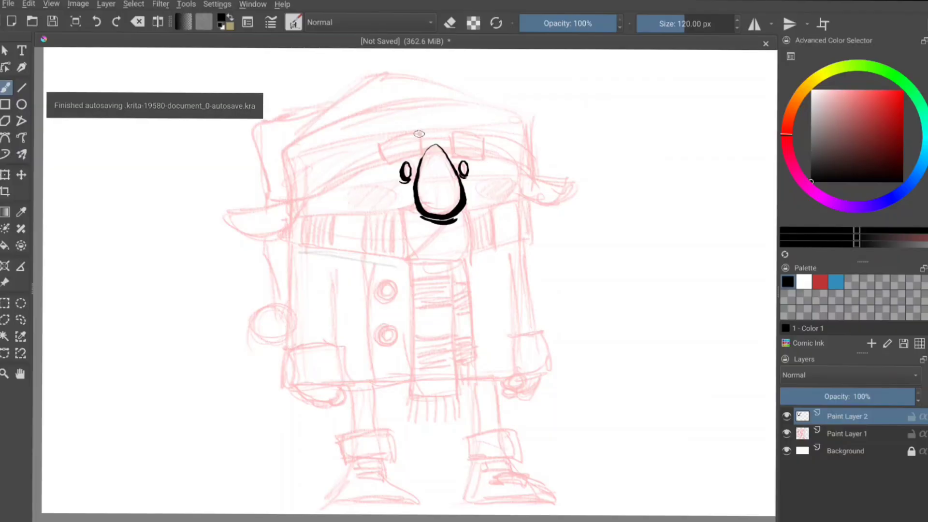
Ink the two thick rectangular eyebrows and the line joining them above the nose
mouse_move(420, 132)
mouse_down()
mouse_move(425, 154)
mouse_move(389, 163)
mouse_move(420, 131)
mouse_move(452, 143)
mouse_move(453, 157)
mouse_move(484, 133)
mouse_move(484, 161)
mouse_up()
drag(485, 160, 455, 157)
drag(400, 131, 379, 154)
mouse_move(453, 134)
mouse_down()
mouse_move(469, 131)
mouse_move(480, 167)
mouse_up()
drag(449, 148, 425, 149)
Ink the hat's brim across the forehead, including its lower edge, side folds and curved upper edge
drag(385, 160, 282, 200)
drag(488, 155, 543, 169)
drag(514, 138, 544, 163)
drag(527, 116, 534, 149)
drag(518, 113, 468, 104)
drag(400, 103, 292, 175)
drag(321, 157, 281, 202)
drag(291, 170, 321, 156)
mouse_move(469, 104)
mouse_down()
mouse_move(528, 114)
mouse_move(532, 143)
mouse_up()
Ink the hat's crown and folded-over tail, plus the pointed ear beneath the tail
mouse_move(447, 84)
mouse_down()
mouse_move(397, 74)
mouse_move(272, 129)
mouse_move(292, 124)
mouse_up()
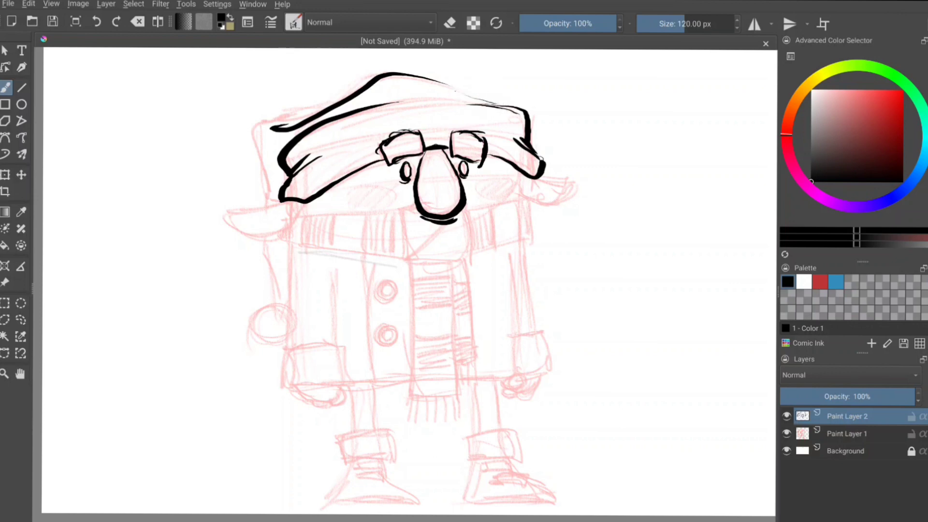
drag(458, 92, 503, 104)
mouse_move(323, 109)
mouse_down()
mouse_move(267, 120)
mouse_move(266, 202)
mouse_move(226, 213)
mouse_up()
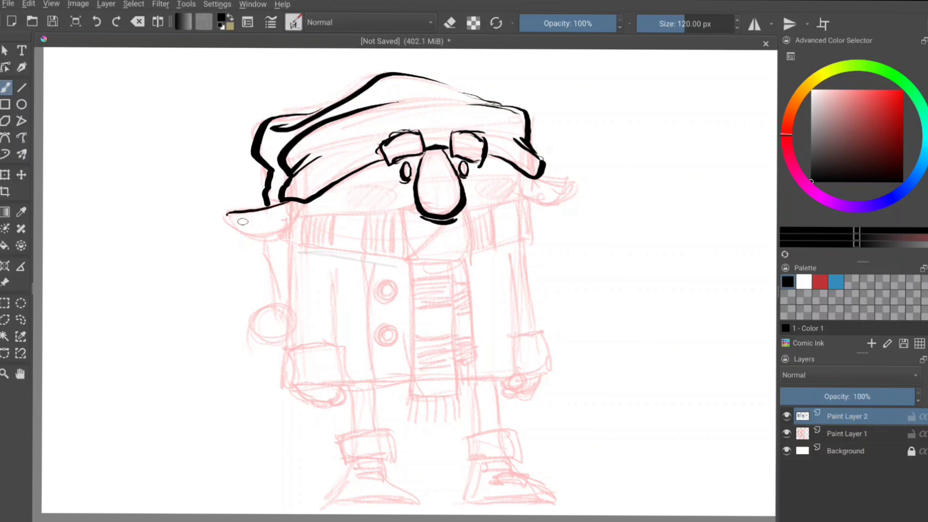
mouse_move(302, 205)
mouse_down()
mouse_move(289, 226)
mouse_move(222, 216)
mouse_move(261, 233)
mouse_move(274, 213)
mouse_up()
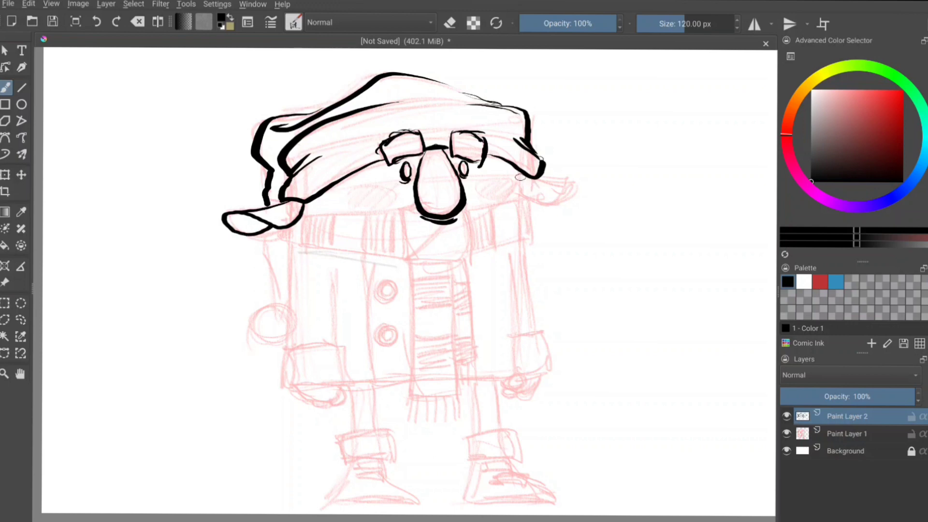
Ink the second ear and outline the scarf's neck wrap, including the folded knot beneath the nose
mouse_move(518, 175)
mouse_down()
mouse_move(521, 196)
mouse_move(548, 205)
mouse_move(523, 191)
mouse_up()
drag(407, 207, 407, 259)
drag(442, 224, 411, 250)
mouse_move(468, 209)
mouse_down()
mouse_move(463, 254)
mouse_move(412, 261)
mouse_move(478, 249)
mouse_up()
mouse_move(472, 209)
mouse_down()
mouse_move(526, 197)
mouse_move(531, 240)
mouse_move(481, 249)
mouse_up()
drag(413, 258, 290, 245)
drag(399, 213, 303, 215)
drag(305, 217, 398, 214)
Ink two groups of vertical stripes on the longer section of the neck wrap, left of the knot
drag(333, 217, 329, 247)
drag(323, 217, 320, 246)
drag(316, 219, 317, 246)
drag(311, 219, 308, 248)
drag(304, 219, 303, 246)
drag(302, 220, 300, 245)
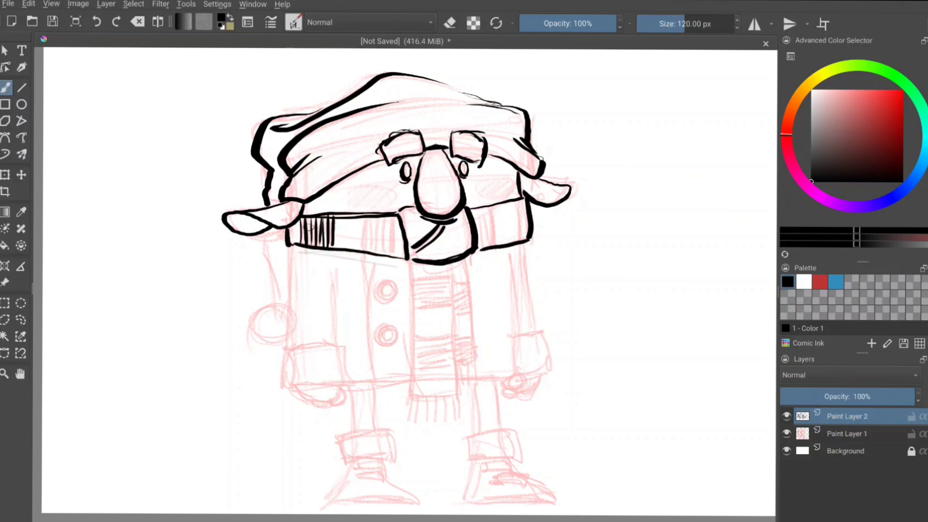
drag(363, 239, 364, 248)
drag(368, 218, 374, 252)
drag(379, 218, 378, 254)
drag(384, 218, 385, 254)
drag(390, 218, 394, 256)
Ink two groups of vertical stripes on the shorter section of the neck wrap, right of the knot
drag(493, 211, 488, 245)
drag(485, 208, 481, 248)
drag(477, 209, 476, 247)
drag(515, 202, 513, 241)
drag(519, 201, 522, 240)
drag(526, 199, 526, 239)
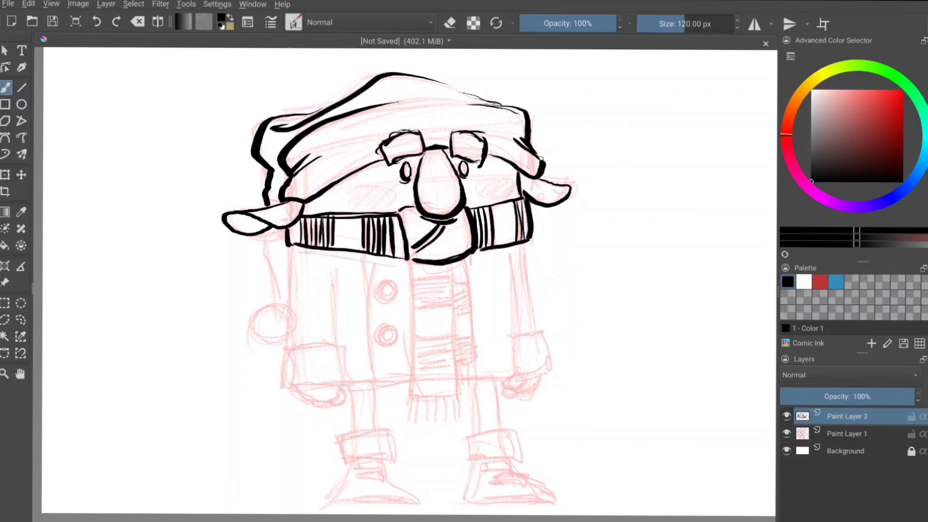
Ink diagonal stripes across the scarf's knot and thicken its outline
drag(438, 241, 452, 259)
drag(442, 228, 463, 254)
mouse_move(453, 223)
mouse_down()
mouse_move(469, 253)
mouse_move(472, 240)
mouse_move(410, 257)
mouse_move(458, 266)
mouse_up()
Ink both long edges of the scarf's front hanging end and the fringe at its bottom
mouse_move(399, 207)
mouse_down()
mouse_move(414, 310)
mouse_move(410, 420)
mouse_up()
drag(419, 396, 419, 420)
mouse_move(426, 398)
mouse_down()
mouse_move(427, 422)
mouse_move(435, 421)
mouse_up()
drag(441, 397, 450, 421)
drag(455, 398, 456, 418)
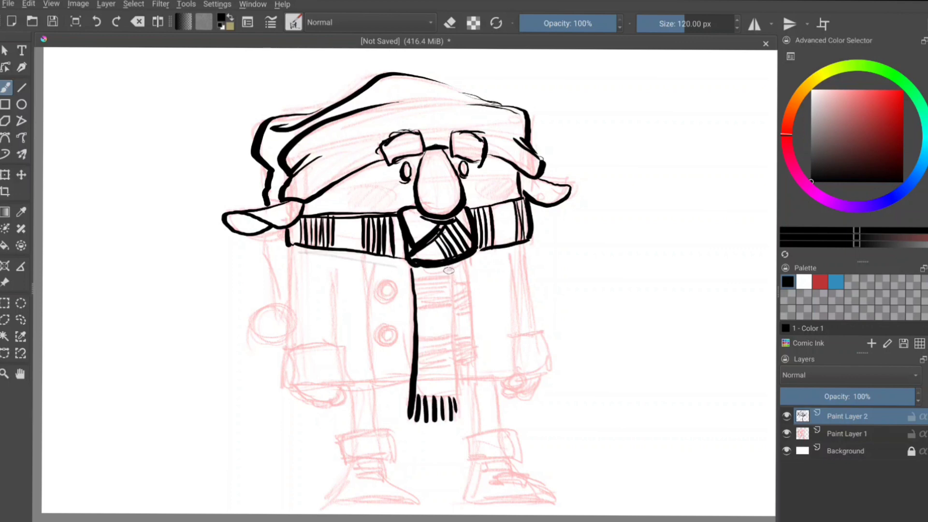
drag(450, 267, 454, 404)
Ink groups of horizontal stripes down the scarf's front hanging end
drag(415, 276, 450, 283)
drag(415, 289, 449, 295)
drag(416, 301, 450, 306)
drag(417, 337, 451, 337)
drag(418, 344, 449, 349)
drag(418, 357, 451, 363)
drag(417, 375, 439, 375)
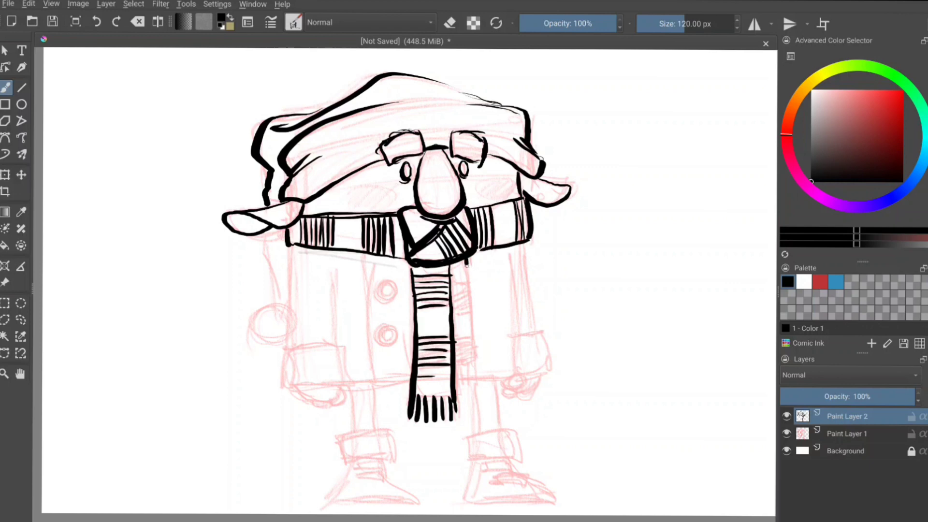
Ink the scarf's shorter hanging end behind the front one, with its edge, stripes and fringe
drag(468, 273, 471, 387)
mouse_move(464, 359)
mouse_down()
mouse_move(459, 386)
mouse_move(471, 349)
mouse_up()
drag(454, 314, 469, 308)
drag(416, 268, 457, 269)
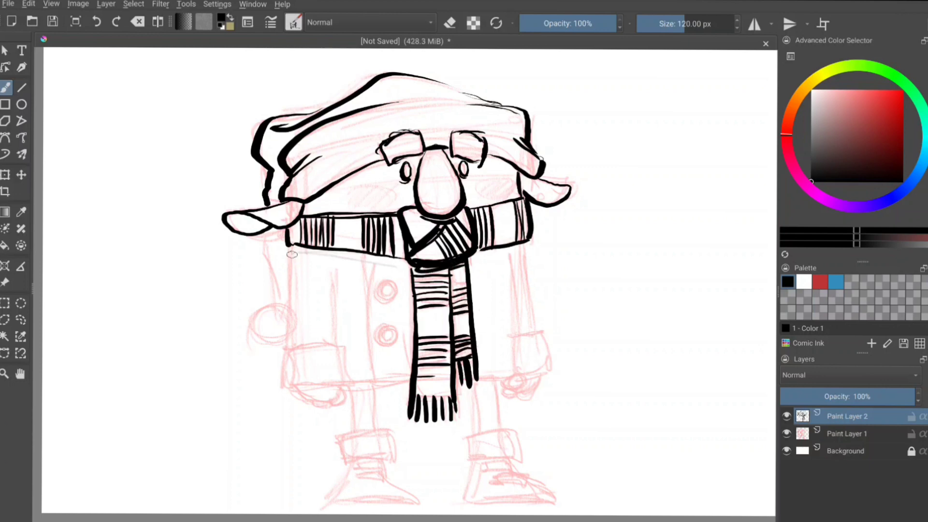
Ink the coat's sides, front opening and hem, plus the larger sleeve cuff, sleeve crease and two round buttons
mouse_move(289, 271)
mouse_down()
mouse_move(289, 332)
mouse_move(303, 346)
mouse_move(284, 350)
mouse_move(284, 375)
mouse_move(293, 388)
mouse_move(350, 380)
mouse_move(346, 348)
mouse_move(280, 350)
mouse_move(298, 381)
mouse_move(351, 381)
mouse_up()
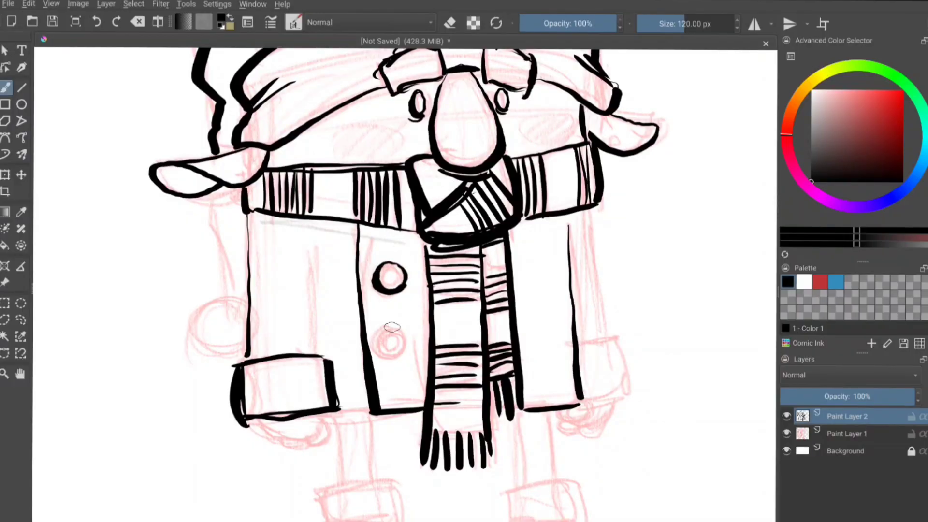
mouse_move(393, 340)
mouse_down()
mouse_move(387, 362)
mouse_move(399, 330)
mouse_move(385, 351)
mouse_move(398, 349)
mouse_up()
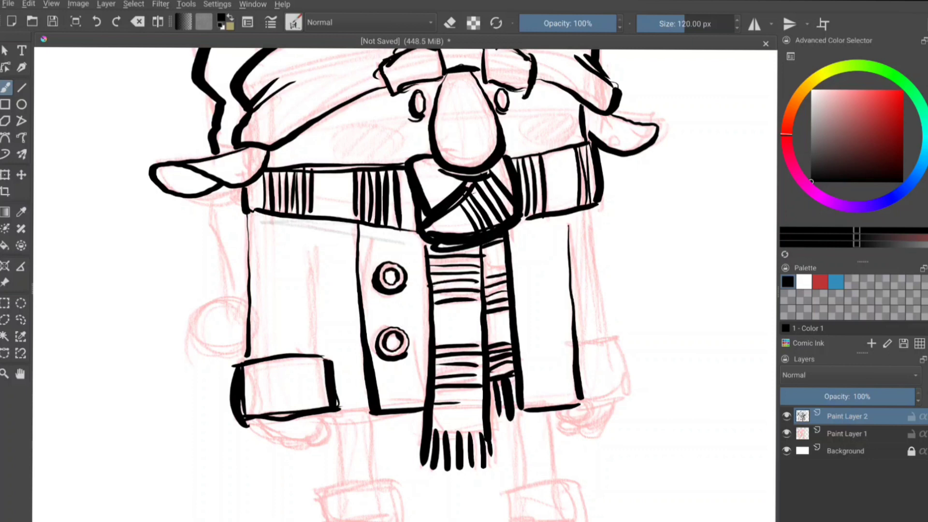
drag(409, 350, 409, 342)
drag(311, 253, 317, 351)
drag(249, 217, 243, 357)
Ink both curled hands below the sleeves, the smaller sleeve cuff and the missing piece of the coat's hem
mouse_move(331, 415)
mouse_down()
mouse_move(305, 445)
mouse_move(283, 442)
mouse_move(257, 412)
mouse_move(333, 411)
mouse_up()
mouse_move(271, 417)
mouse_down()
mouse_move(321, 419)
mouse_move(288, 430)
mouse_up()
mouse_move(578, 343)
mouse_down()
mouse_move(626, 340)
mouse_move(608, 397)
mouse_move(586, 399)
mouse_move(599, 412)
mouse_up()
key(ctrl+z)
mouse_move(578, 409)
mouse_down()
mouse_move(588, 422)
mouse_move(580, 436)
mouse_move(563, 434)
mouse_move(562, 423)
mouse_up()
drag(339, 407, 370, 411)
Ink the hat's thin hanging tail behind the coat and the fluffy, textured pompom at its end
drag(210, 191, 241, 319)
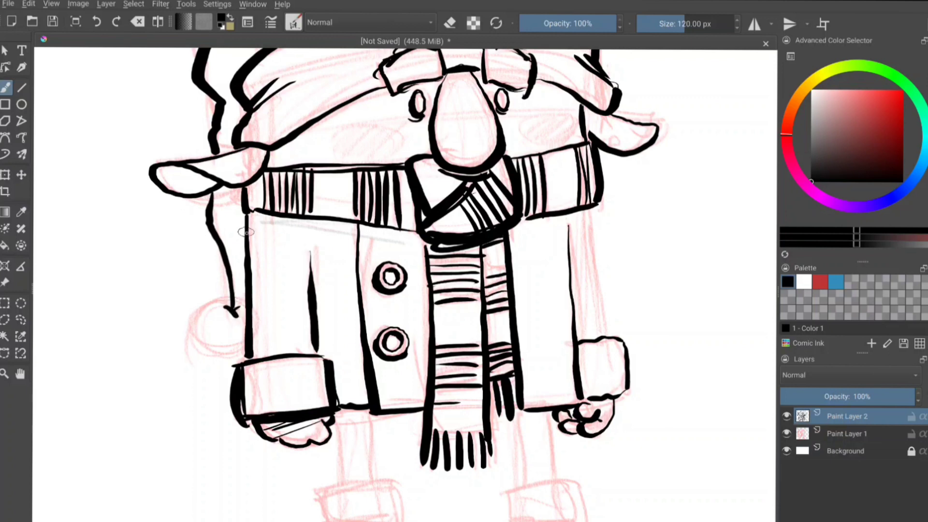
mouse_move(243, 227)
mouse_down()
mouse_move(237, 313)
mouse_move(240, 296)
mouse_move(205, 304)
mouse_move(194, 339)
mouse_move(222, 359)
mouse_move(244, 356)
mouse_up()
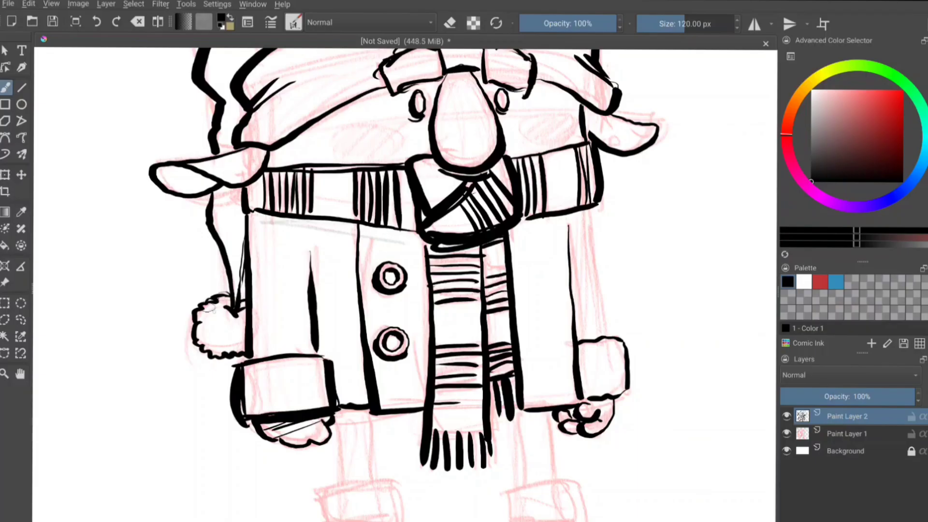
mouse_move(211, 345)
mouse_down()
mouse_move(242, 344)
mouse_move(209, 339)
mouse_move(207, 316)
mouse_move(264, 243)
mouse_move(271, 180)
mouse_up()
Ink the thick, uneven cuffs around both ankles
mouse_move(410, 340)
mouse_down()
mouse_move(369, 345)
mouse_move(348, 386)
mouse_move(419, 382)
mouse_move(350, 347)
mouse_move(346, 379)
mouse_up()
mouse_move(524, 349)
mouse_down()
mouse_move(544, 383)
mouse_move(587, 353)
mouse_move(521, 345)
mouse_move(591, 344)
mouse_move(594, 382)
mouse_up()
drag(536, 382, 523, 346)
mouse_move(405, 344)
mouse_down()
mouse_move(400, 380)
mouse_move(360, 349)
mouse_move(409, 342)
mouse_up()
drag(406, 344, 407, 380)
drag(532, 347, 528, 383)
Ink both legs between the coat's hem and the ankle cuffs, with hatched shadows directly under the coat
drag(358, 273, 360, 345)
drag(386, 273, 392, 339)
drag(534, 268, 540, 342)
drag(561, 273, 566, 339)
mouse_move(356, 276)
mouse_down()
mouse_move(384, 272)
mouse_move(378, 286)
mouse_up()
drag(366, 301, 378, 296)
mouse_move(537, 273)
mouse_down()
mouse_move(560, 272)
mouse_move(561, 285)
mouse_up()
click(550, 293)
drag(380, 291, 361, 299)
mouse_move(361, 293)
mouse_down()
mouse_move(382, 289)
mouse_move(385, 276)
mouse_up()
drag(357, 277, 377, 273)
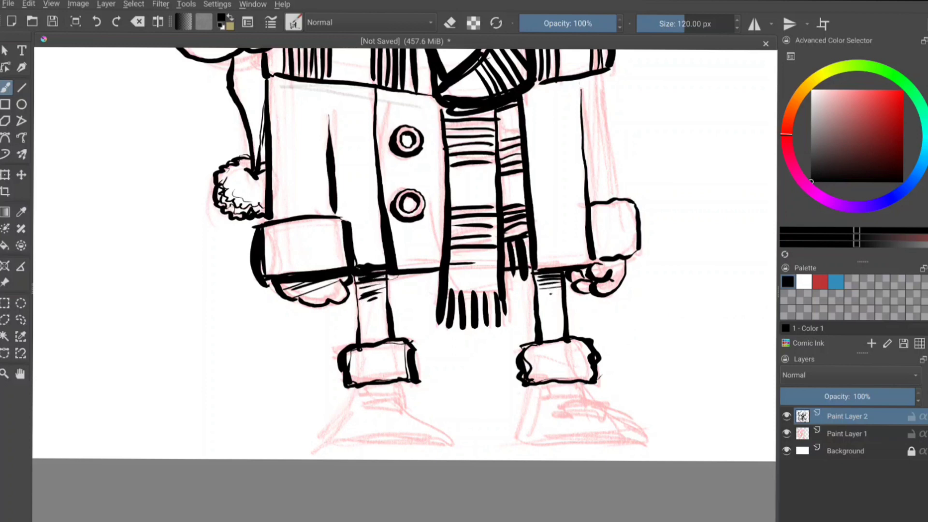
Ink the lace bands on the upper part of both shoes
drag(368, 387, 369, 397)
drag(369, 395, 399, 392)
mouse_move(368, 387)
mouse_down()
mouse_move(397, 385)
mouse_move(405, 408)
mouse_up()
drag(551, 389, 586, 396)
mouse_move(586, 397)
mouse_down()
mouse_move(554, 397)
mouse_move(595, 407)
mouse_up()
drag(597, 408, 571, 413)
drag(571, 412, 573, 407)
Ink the sloping outlines and flat soles of both shoes
mouse_move(356, 391)
mouse_down()
mouse_move(321, 444)
mouse_move(458, 440)
mouse_up()
mouse_move(399, 392)
mouse_down()
mouse_move(402, 406)
mouse_move(458, 437)
mouse_up()
mouse_move(535, 390)
mouse_down()
mouse_move(521, 437)
mouse_move(531, 441)
mouse_move(648, 432)
mouse_up()
drag(586, 400, 583, 392)
mouse_move(646, 427)
mouse_down()
mouse_move(599, 419)
mouse_move(503, 444)
mouse_up()
drag(329, 448, 296, 435)
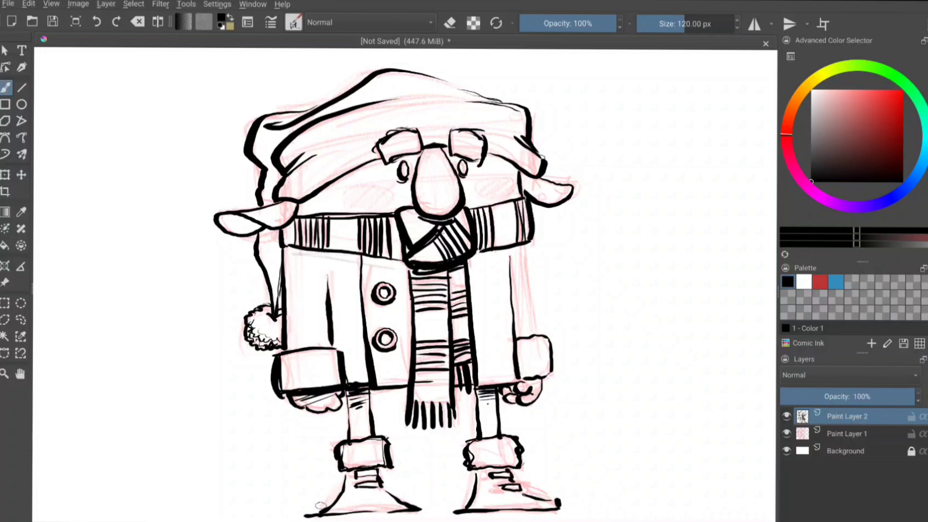
Ink the remaining outer sleeve edge, add rough fur texture along both sleeve cuffs, and reinforce one leg's outline
drag(526, 244, 535, 338)
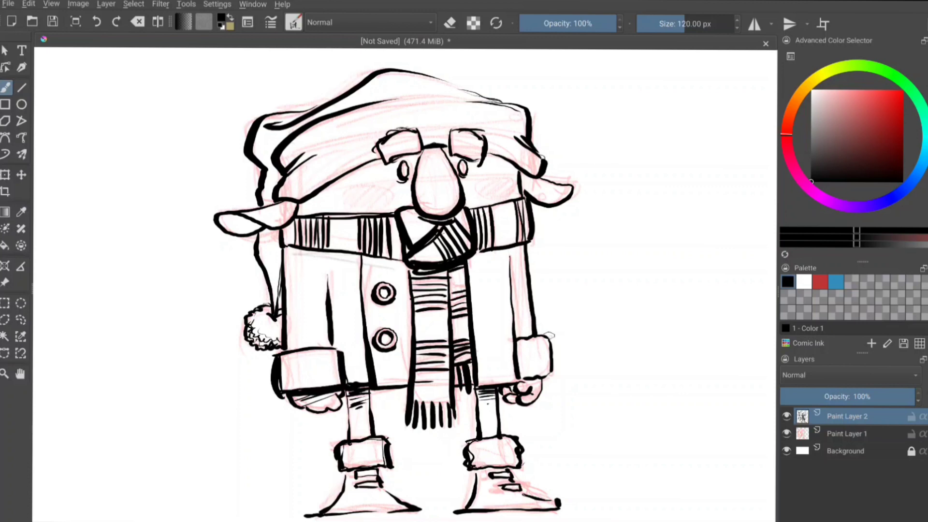
drag(282, 372, 300, 388)
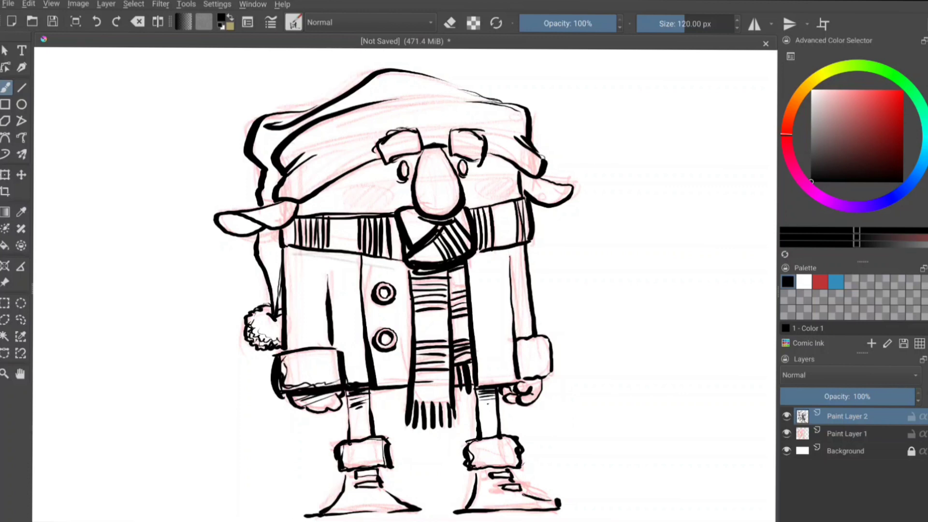
key(e)
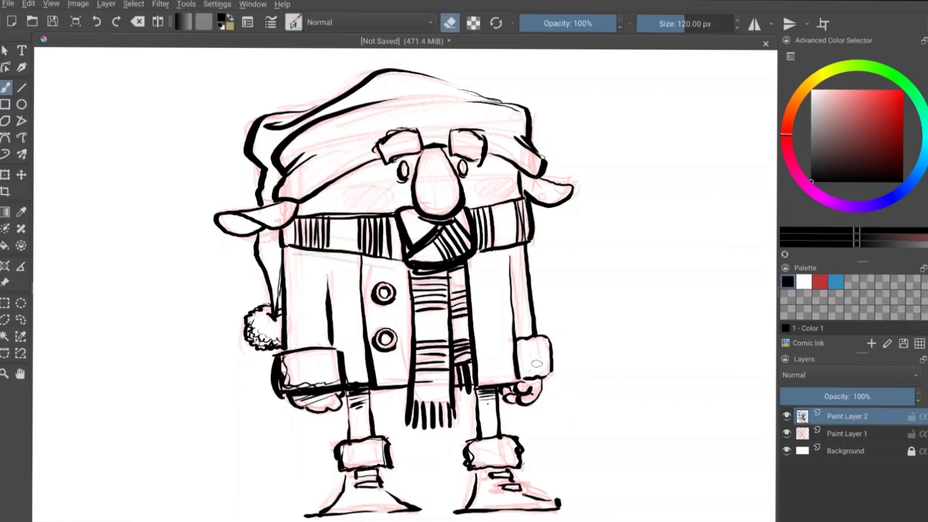
key(e)
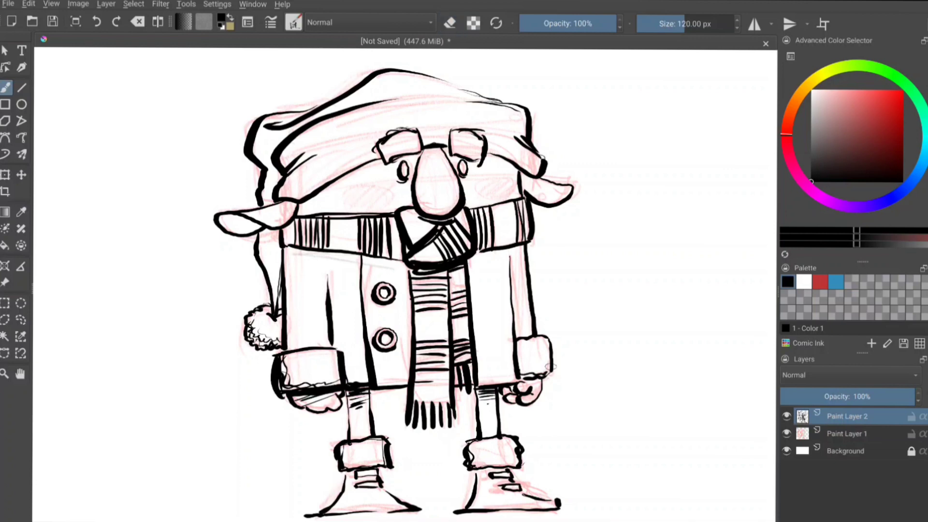
mouse_move(548, 371)
mouse_down()
mouse_move(520, 369)
mouse_move(532, 372)
mouse_up()
drag(351, 407, 347, 435)
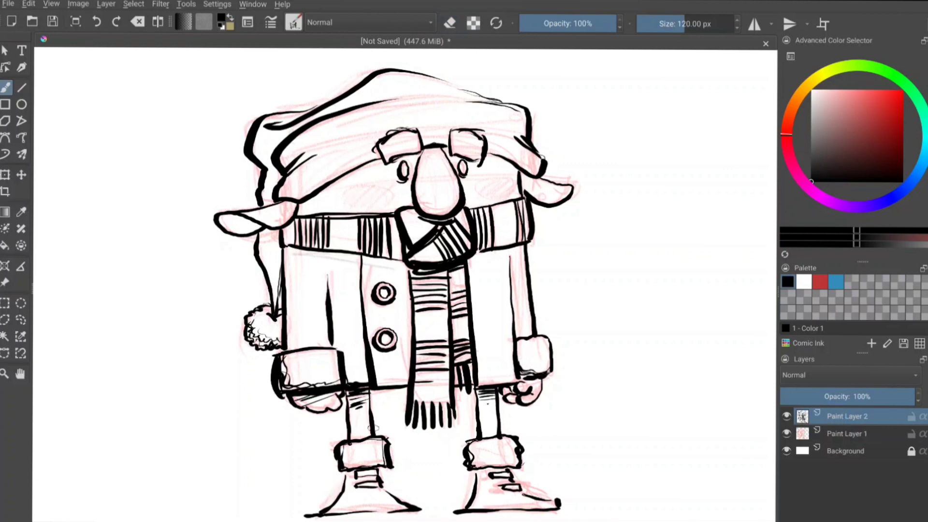